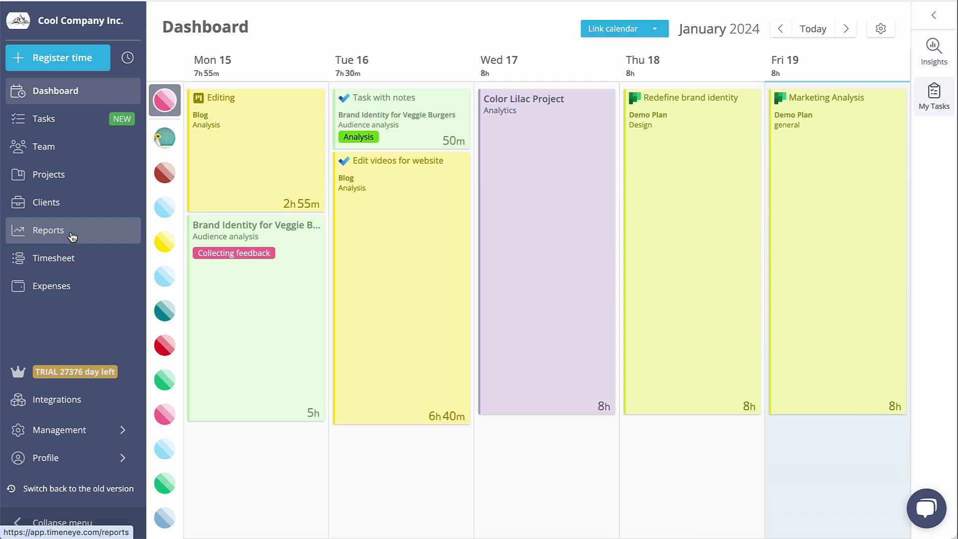
Start a new Projects-template report and set its period to Last 3 months.
click(73, 236)
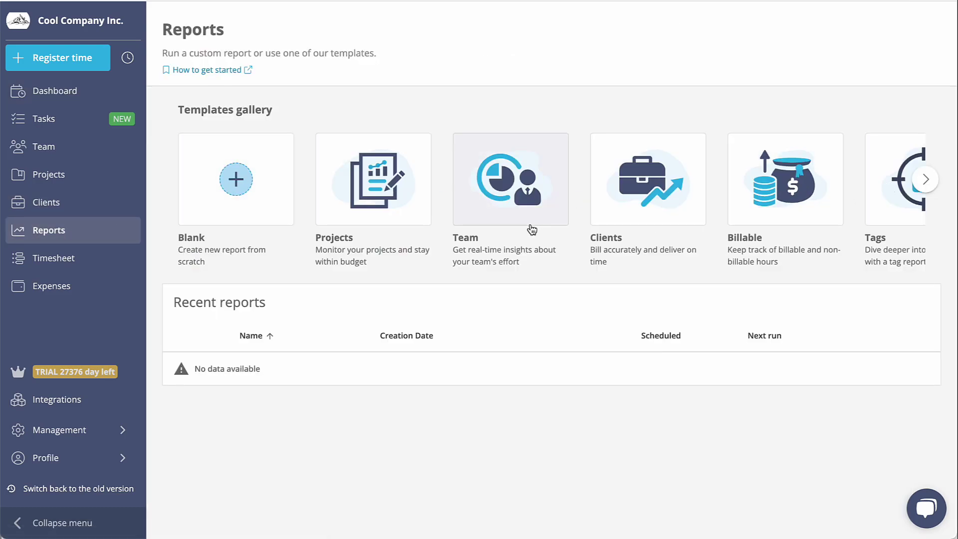
click(368, 206)
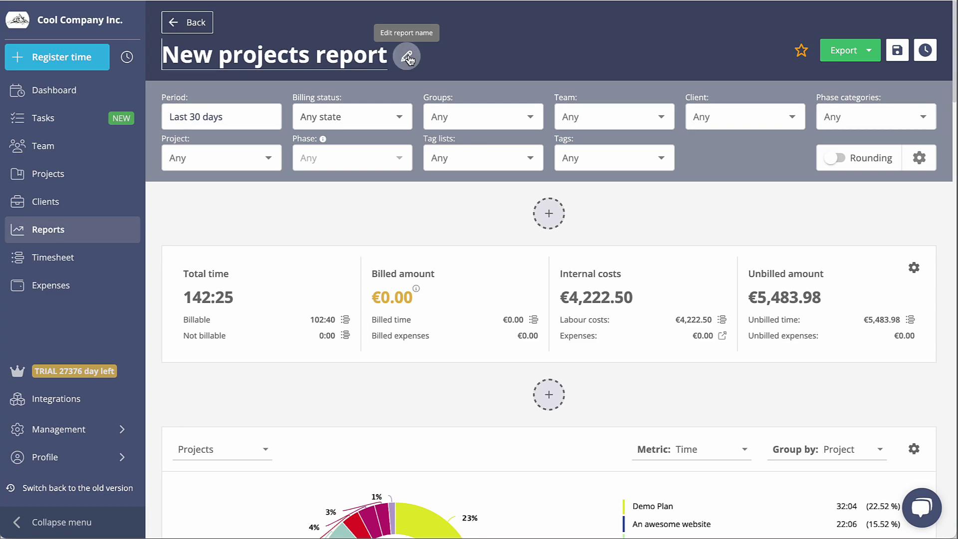
text(Q)
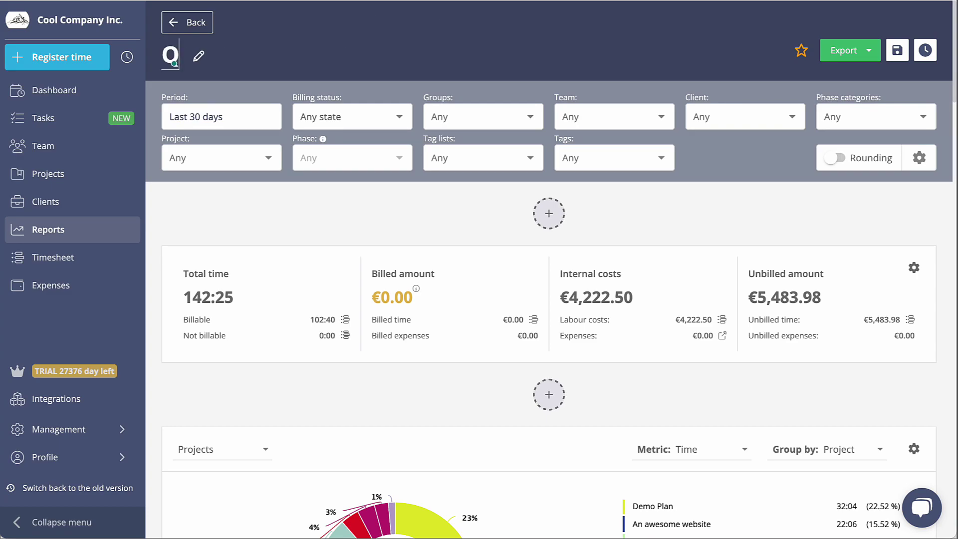
text(1 Report 20)
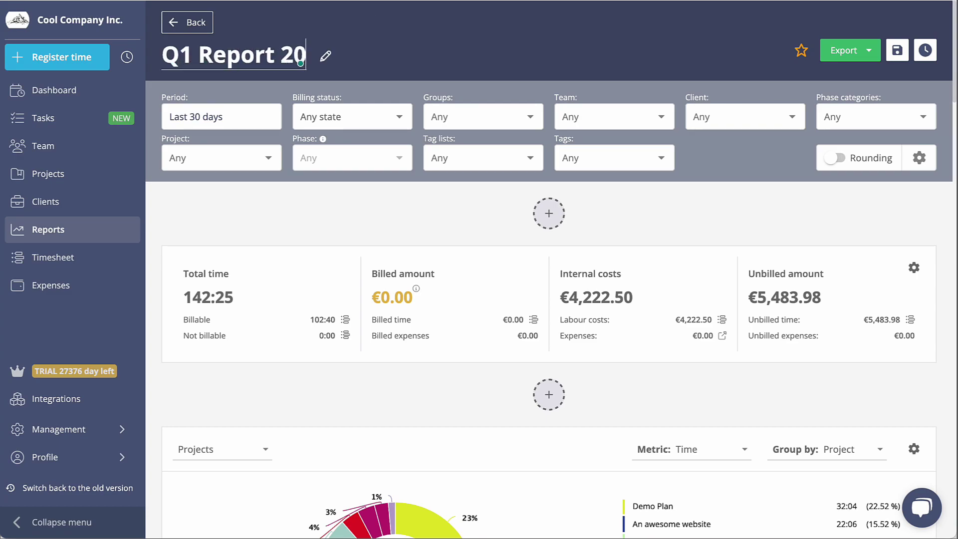
text(24)
click(221, 116)
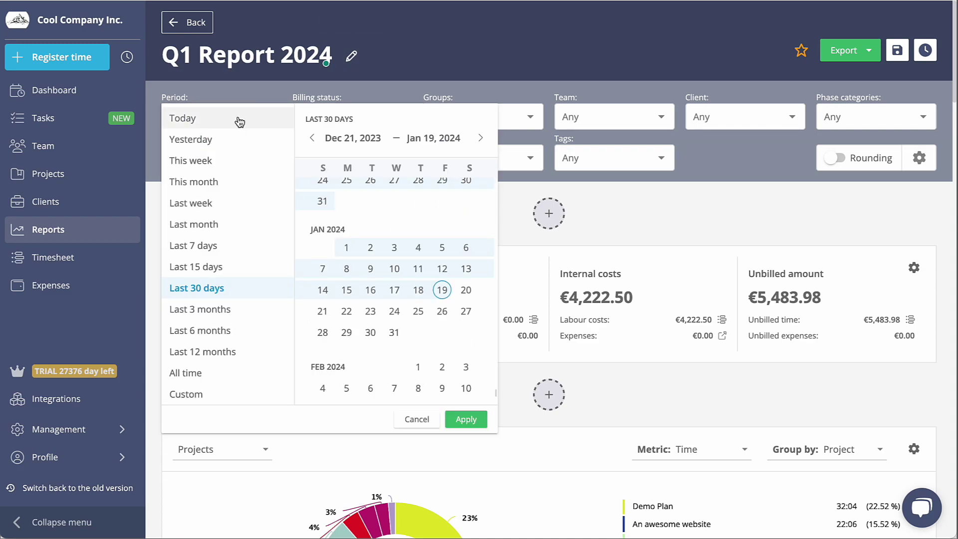
click(199, 309)
click(465, 418)
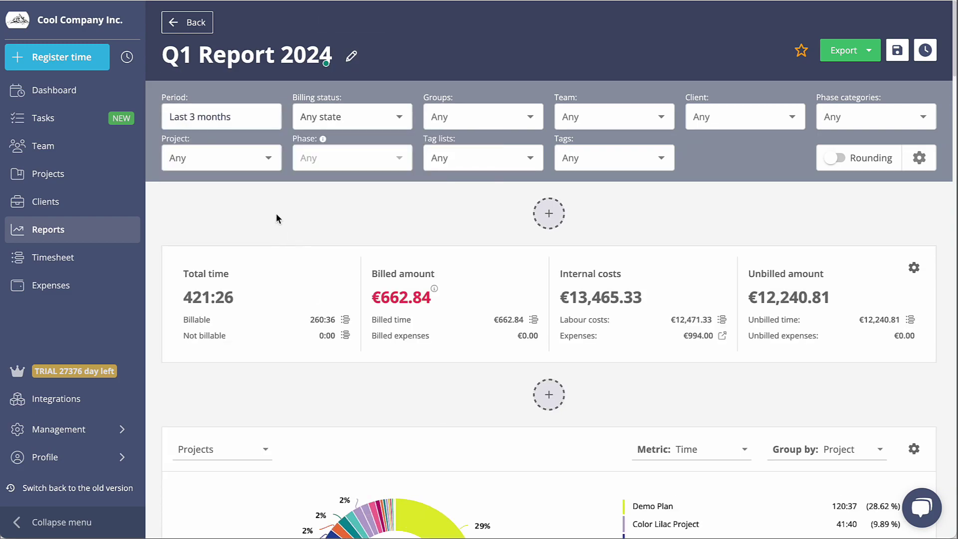
Filter the report to the projects An awesome website, Big Project and Blog.
click(221, 157)
click(237, 213)
click(218, 234)
click(206, 255)
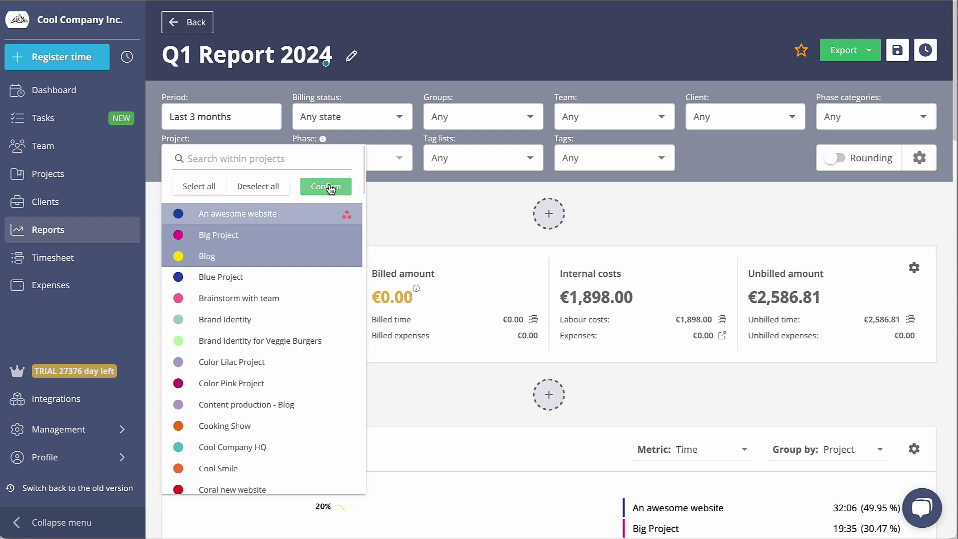
click(326, 185)
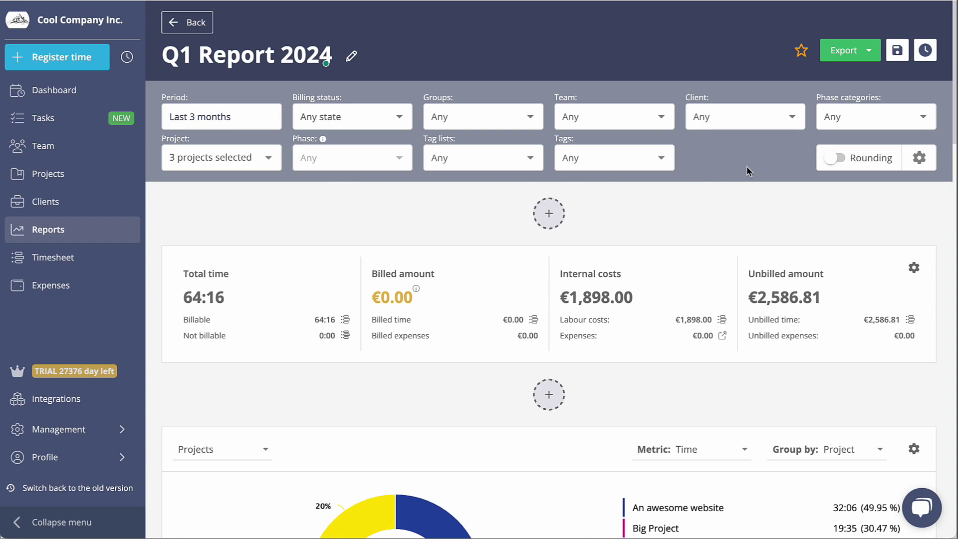
Enable report rounding to the nearest 5 minutes.
click(835, 157)
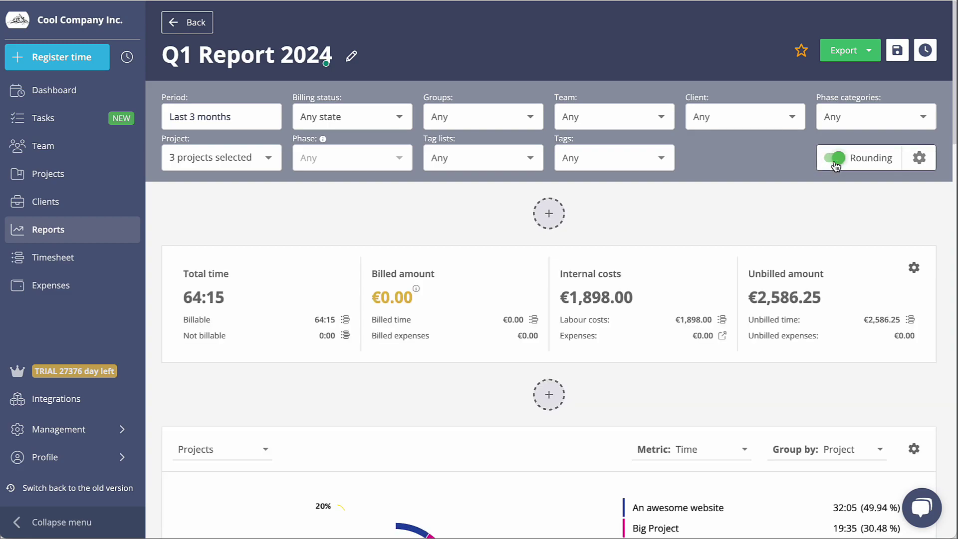
click(920, 158)
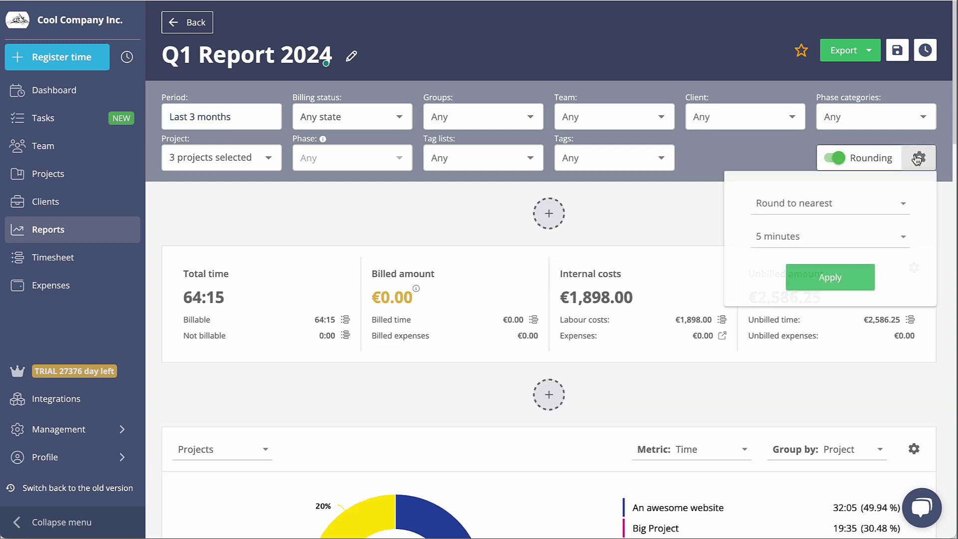
click(851, 279)
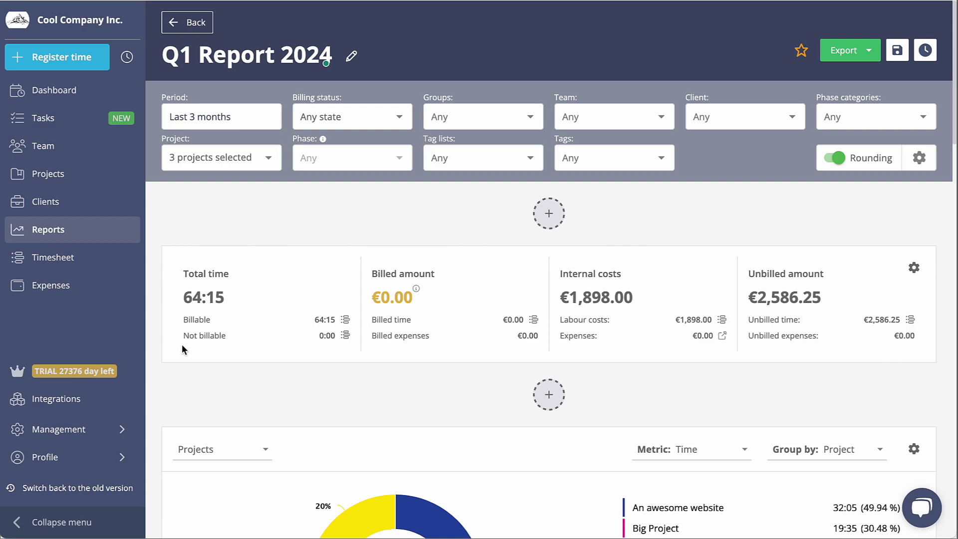
Toggle the summary cards' billable, not billable, billed time and billed expenses rows off and back on.
click(914, 269)
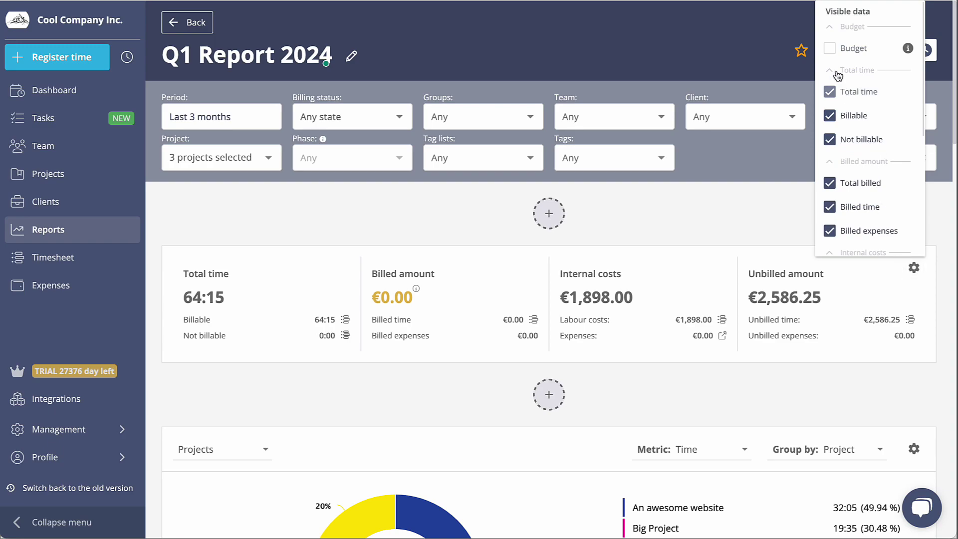
click(830, 115)
click(829, 139)
click(829, 116)
click(830, 139)
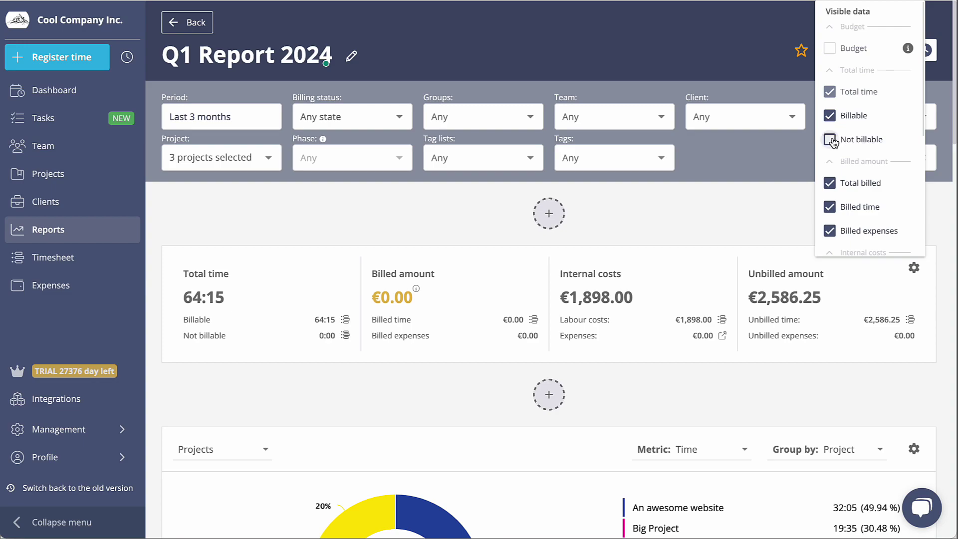
click(830, 207)
click(829, 230)
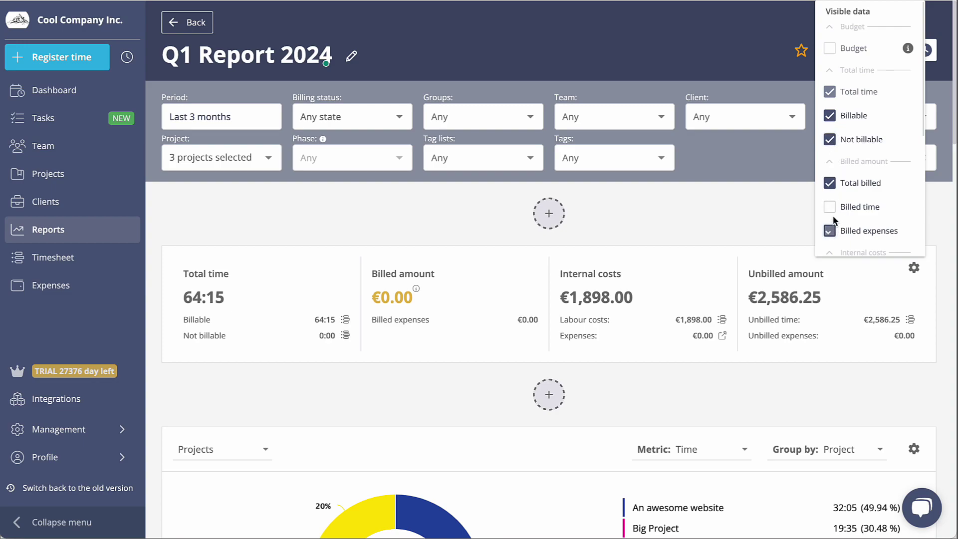
click(829, 207)
click(790, 203)
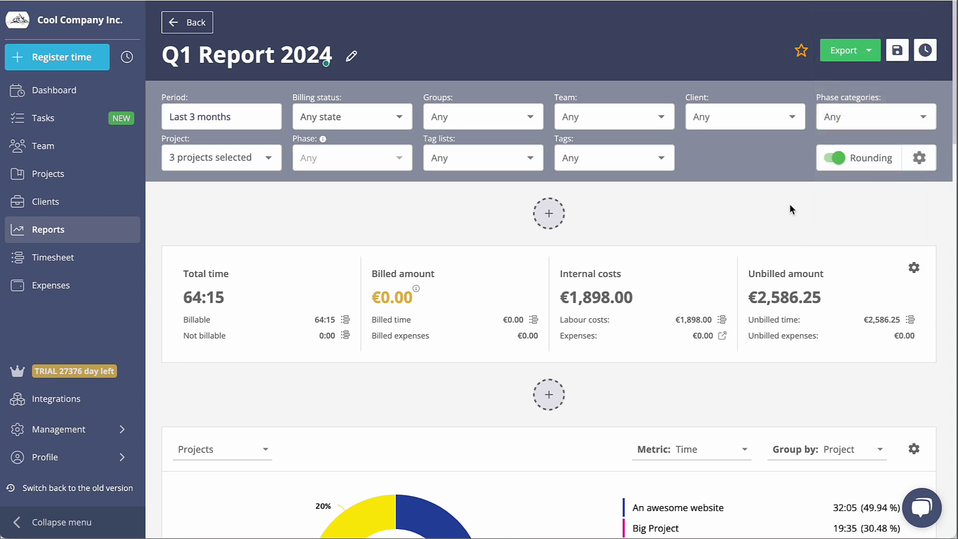
scroll(789, 204, down, 1)
scroll(549, 337, down, 4)
scroll(549, 337, down, 4)
scroll(549, 336, down, 4)
scroll(549, 337, down, 4)
scroll(549, 337, down, 5)
scroll(549, 337, down, 1)
scroll(549, 337, up, 3)
scroll(550, 337, up, 4)
scroll(549, 336, up, 4)
scroll(549, 337, up, 4)
scroll(549, 337, up, 3)
scroll(549, 337, up, 2)
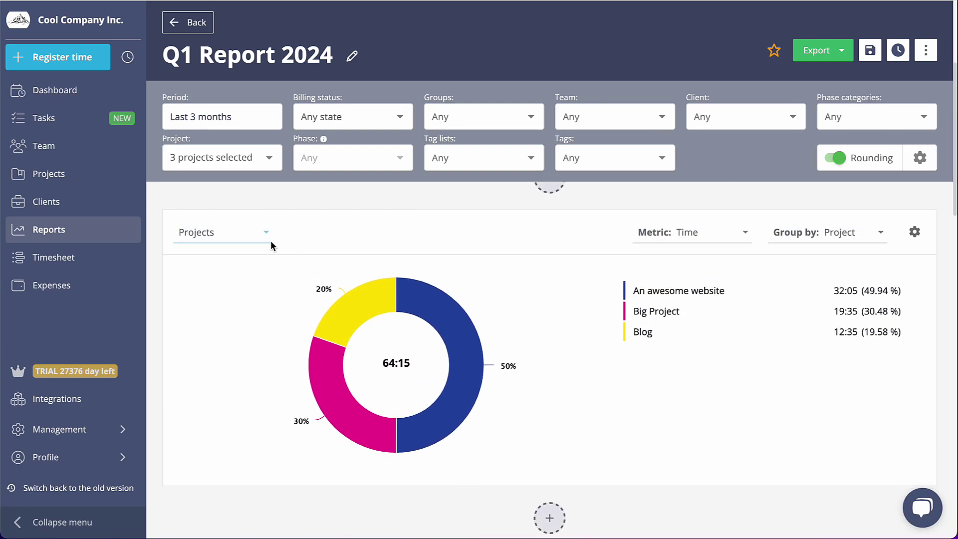
Switch the chart breakdown to phase categories, then to client, and review its widget options.
click(222, 232)
click(228, 363)
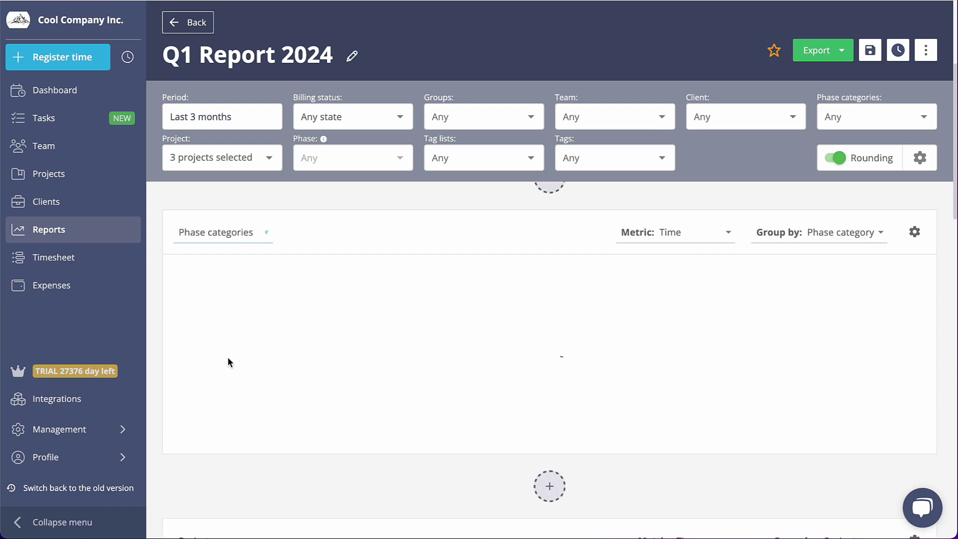
click(267, 232)
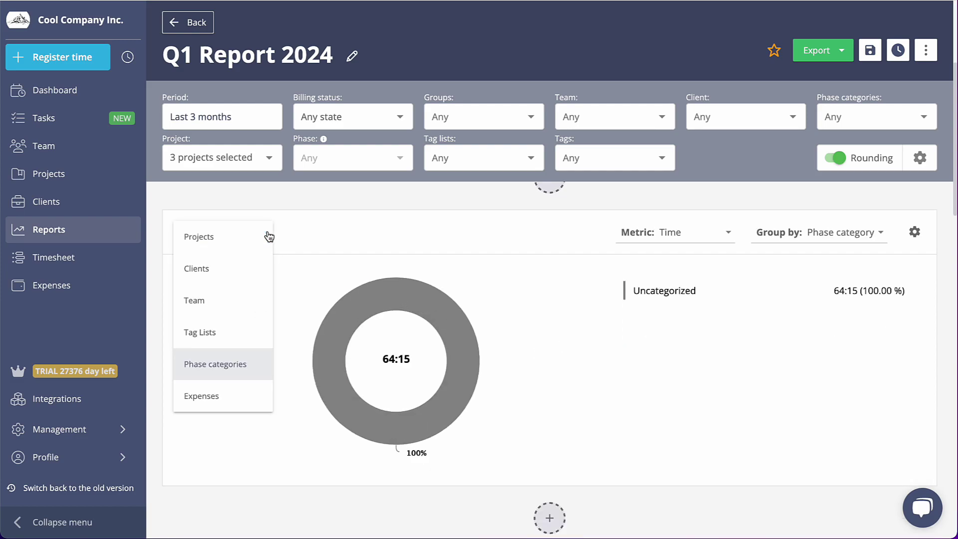
click(241, 272)
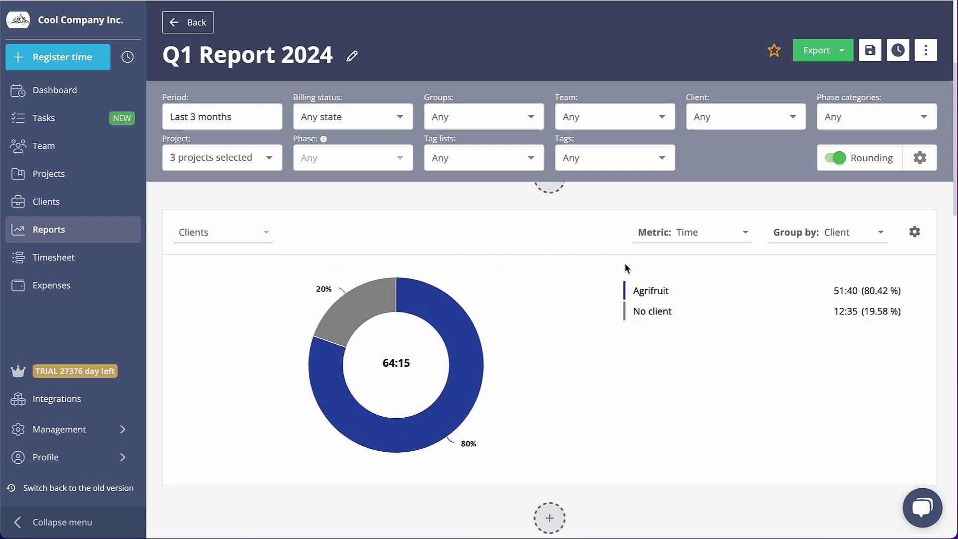
click(914, 232)
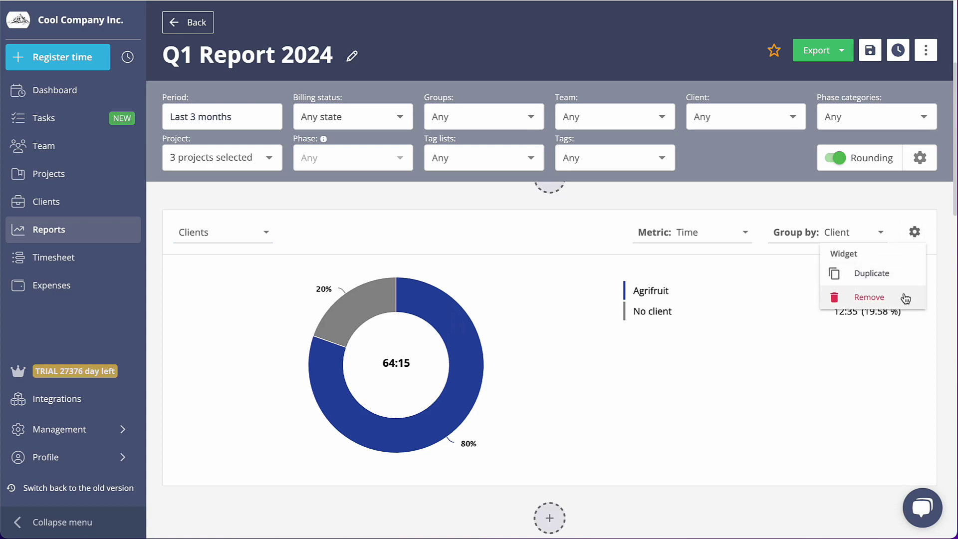
click(827, 201)
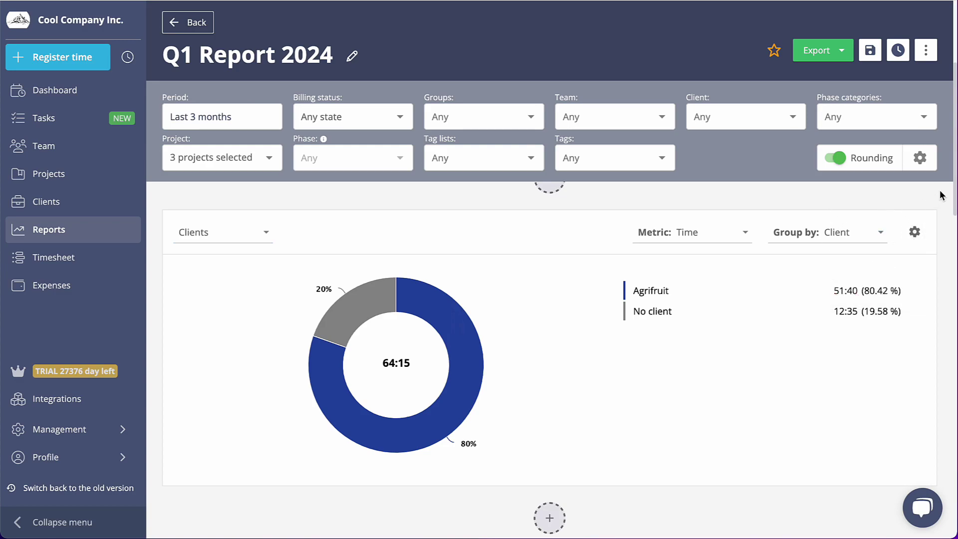
drag(955, 191, 952, 419)
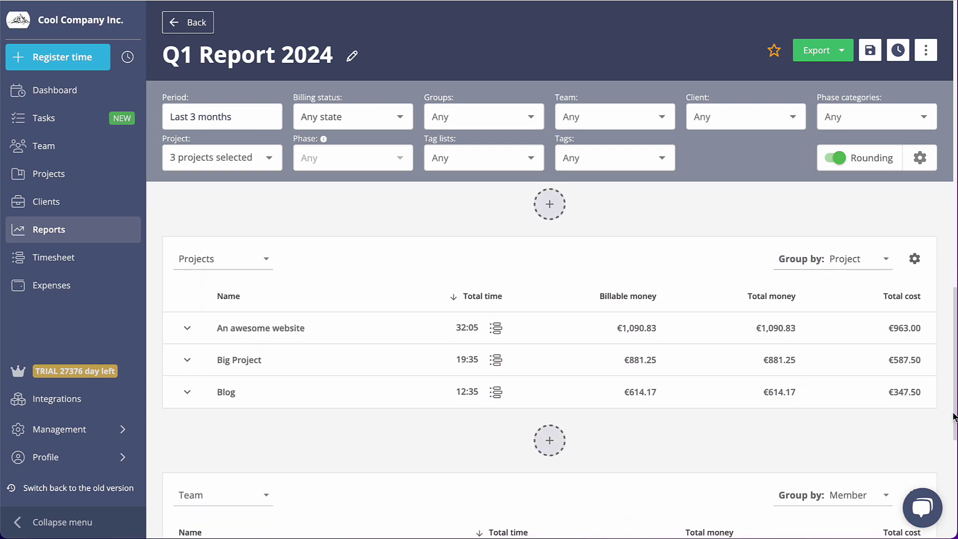
Add Team, Billable time, Billed time, Not billable time and Billed money columns to the Projects table.
click(915, 258)
click(830, 72)
click(829, 163)
click(830, 187)
click(830, 211)
click(830, 235)
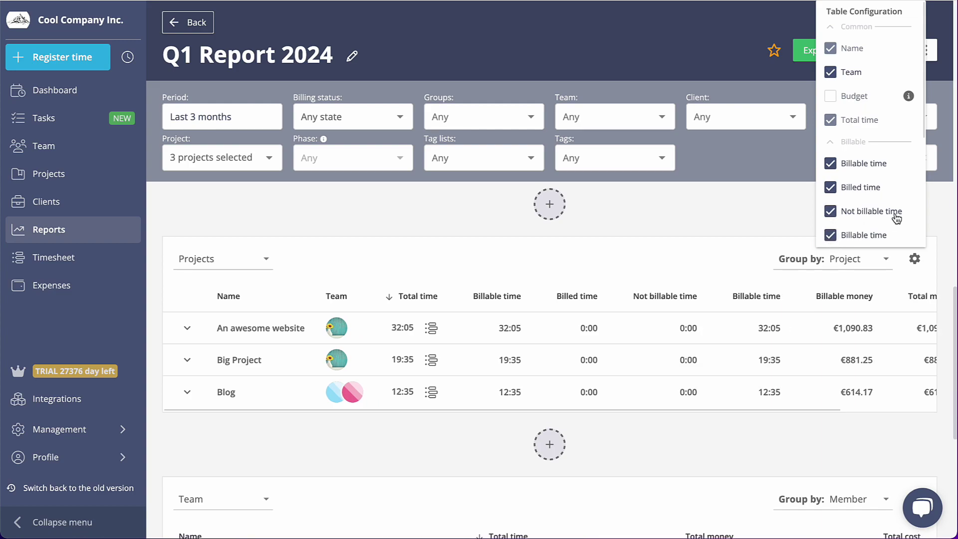
scroll(927, 137, down, 1)
scroll(926, 137, down, 3)
scroll(926, 169, down, 2)
click(829, 95)
scroll(925, 159, down, 1)
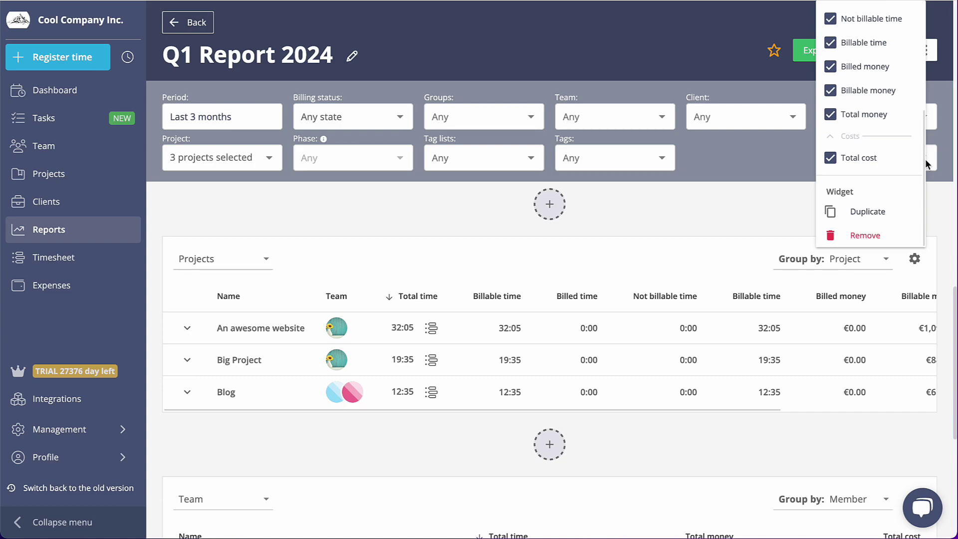
click(945, 195)
drag(563, 409, 741, 406)
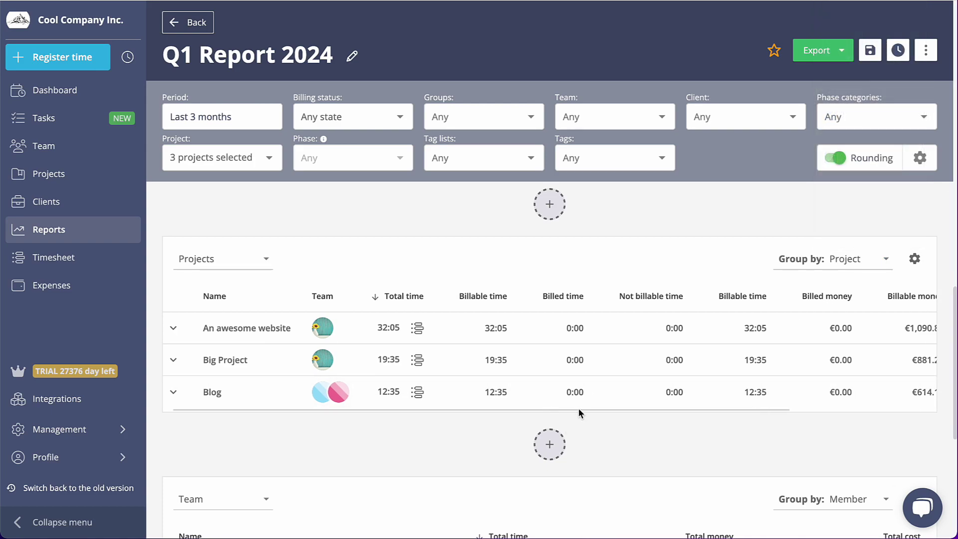
scroll(674, 404, left, 5)
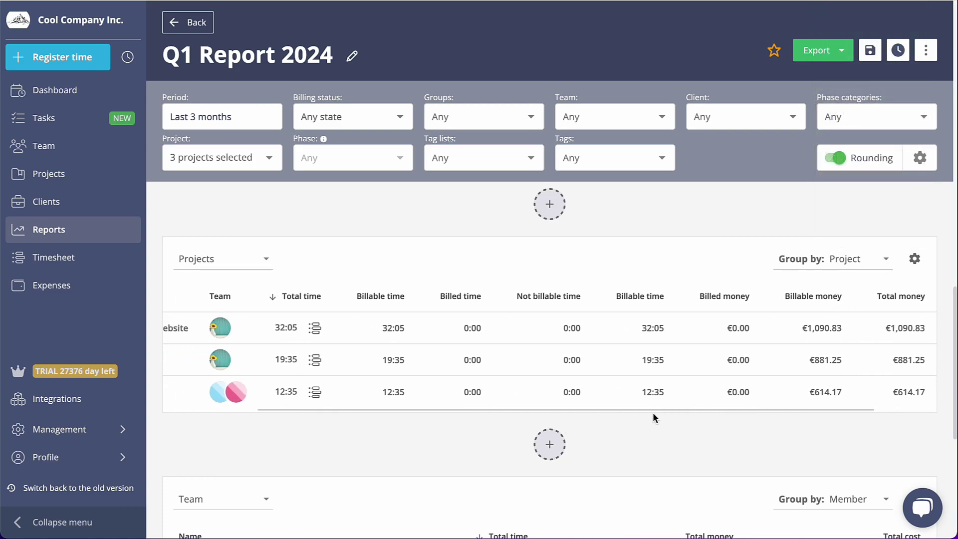
scroll(584, 427, left, 5)
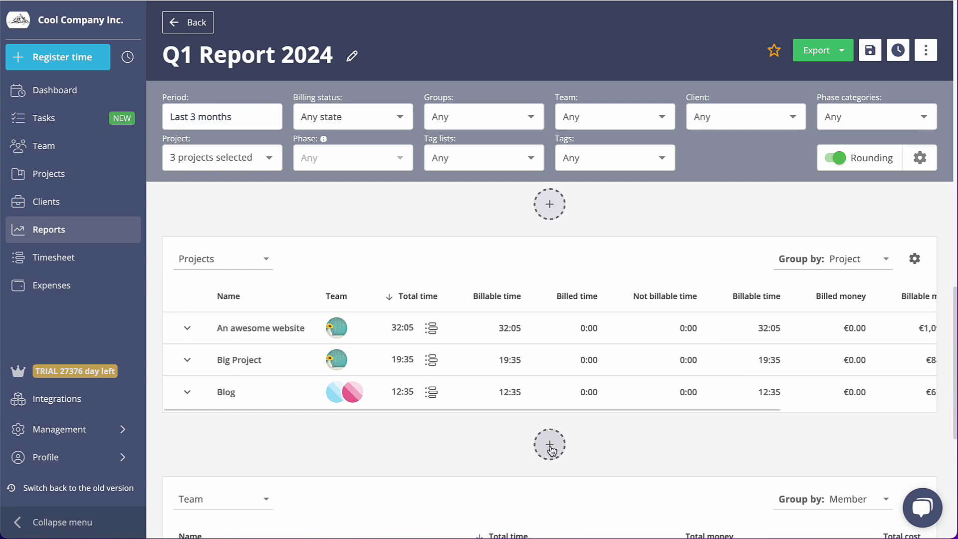
Add a Team donut chart showing Costs, then save and star the report.
click(552, 447)
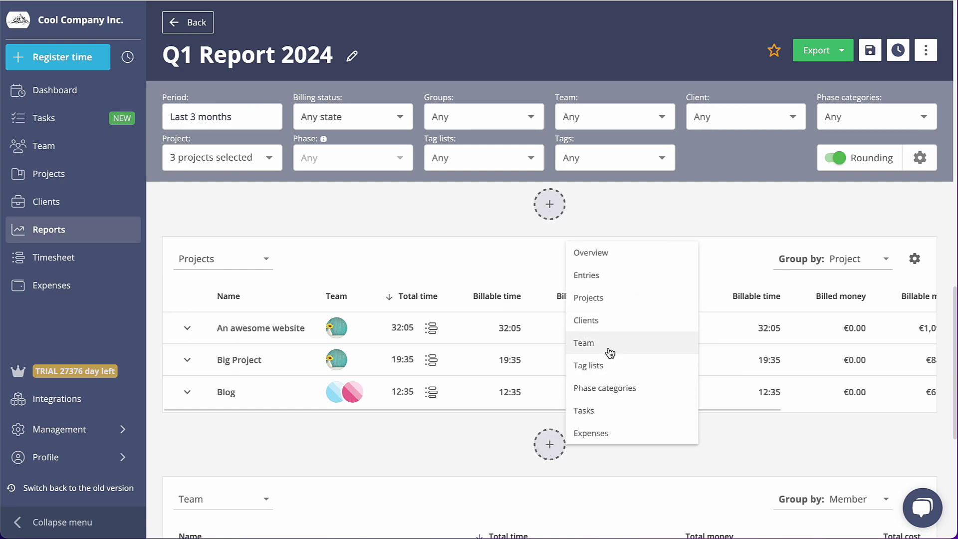
mouse_move(584, 343)
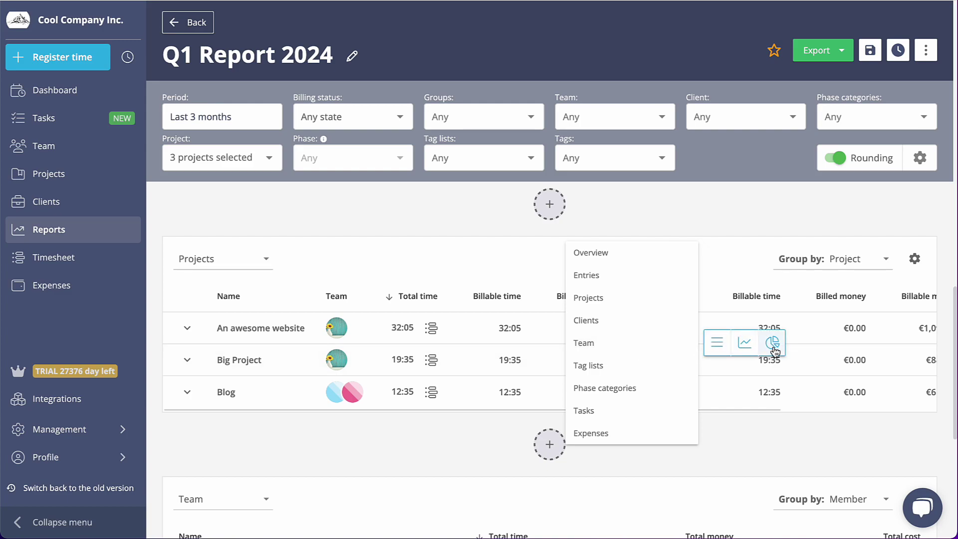
click(772, 342)
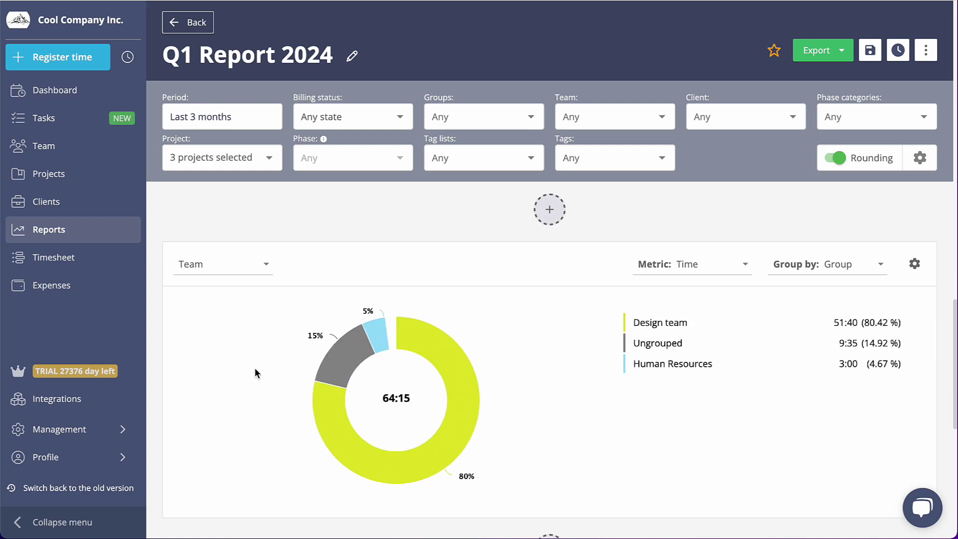
click(693, 264)
click(692, 295)
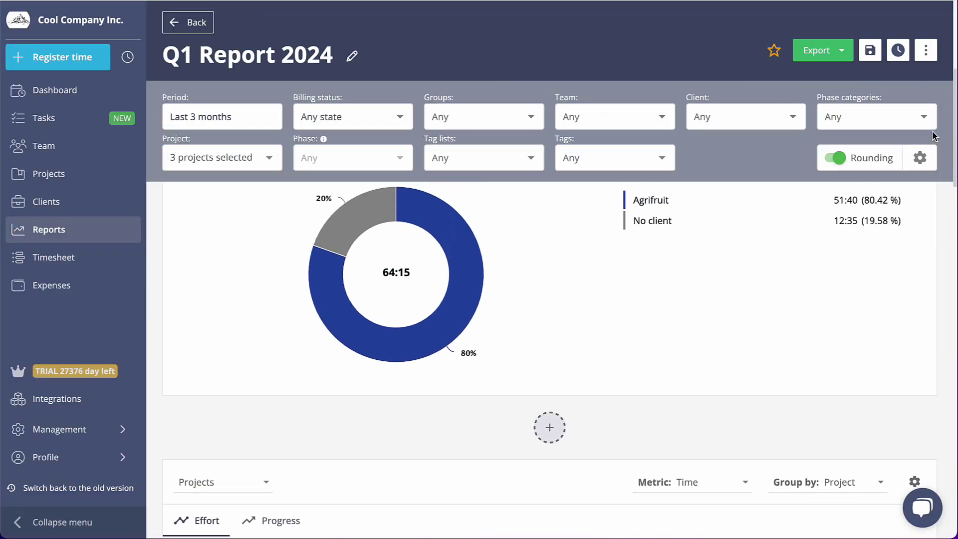
scroll(928, 100, up, 5)
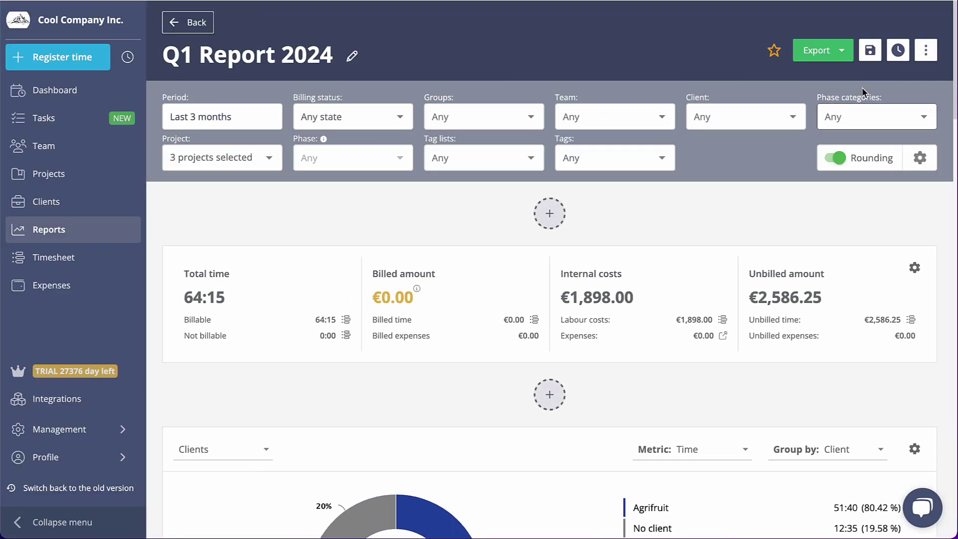
click(869, 50)
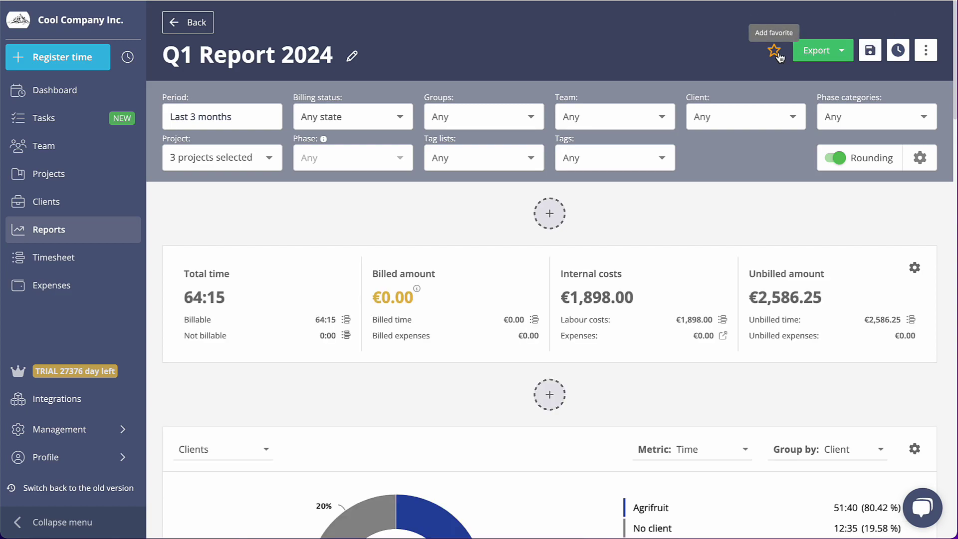
click(775, 51)
Reopen Q1 Report 2024 from Reports and save a weekly schedule for Mondays at 9:30.
click(74, 229)
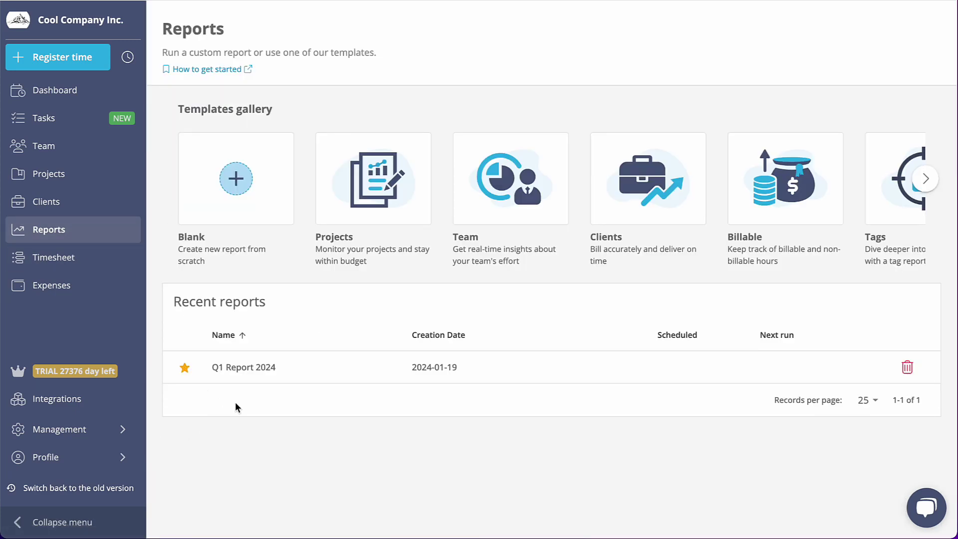
click(259, 368)
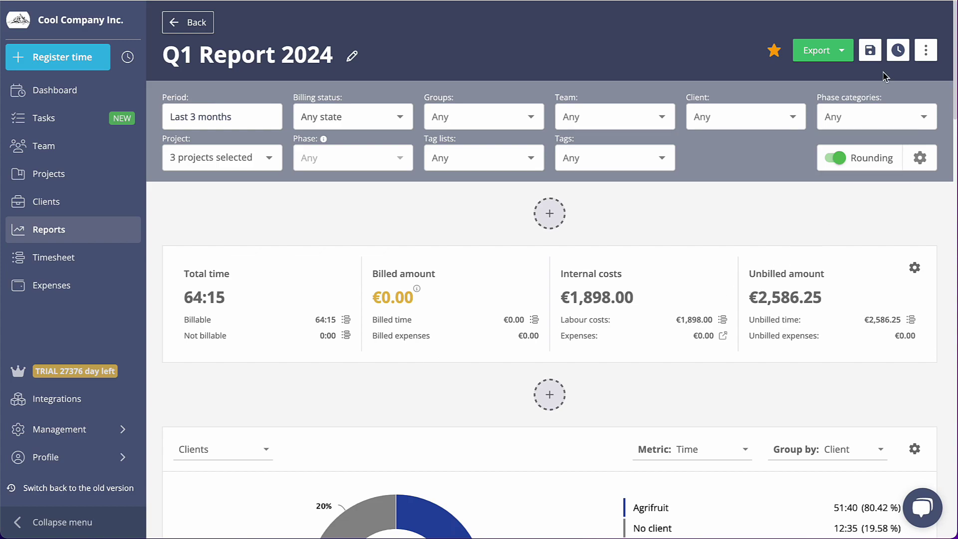
click(896, 50)
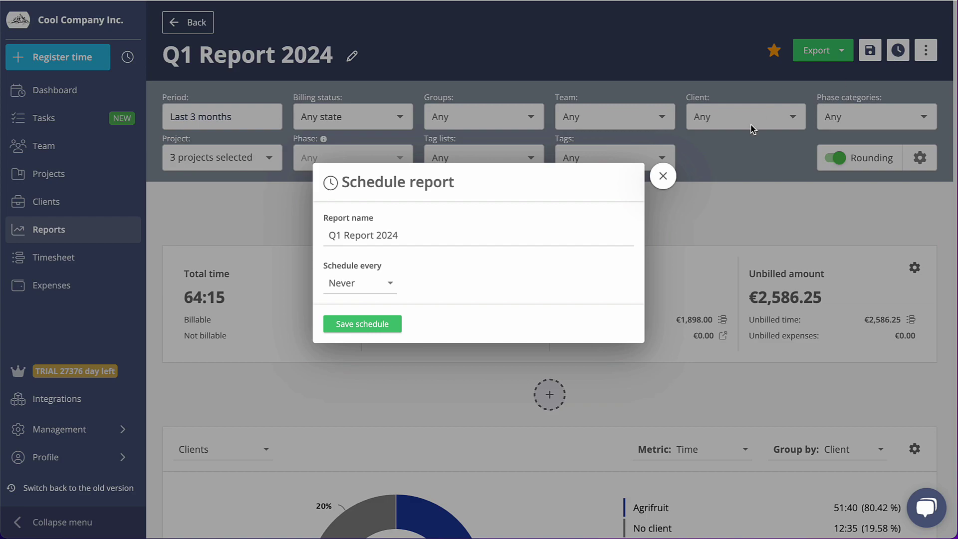
click(391, 286)
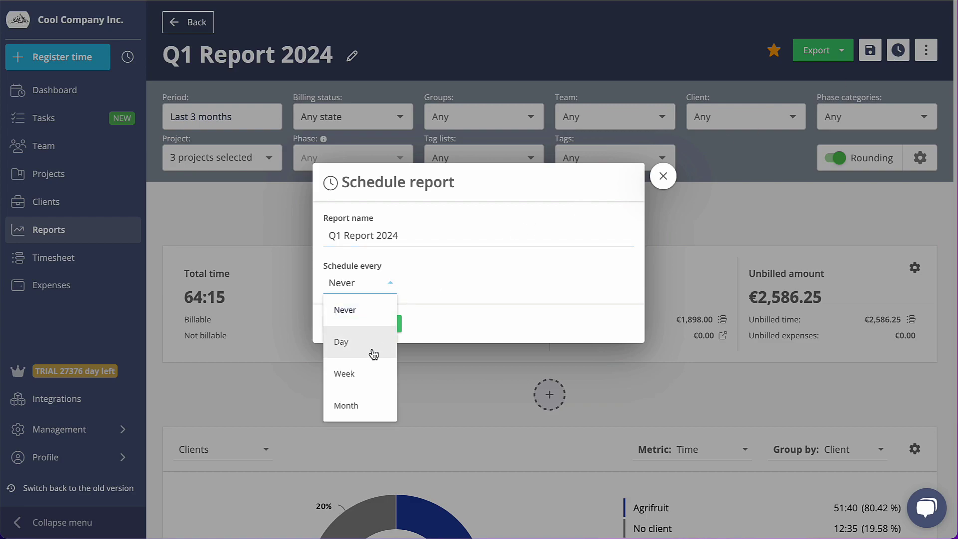
click(368, 371)
click(447, 285)
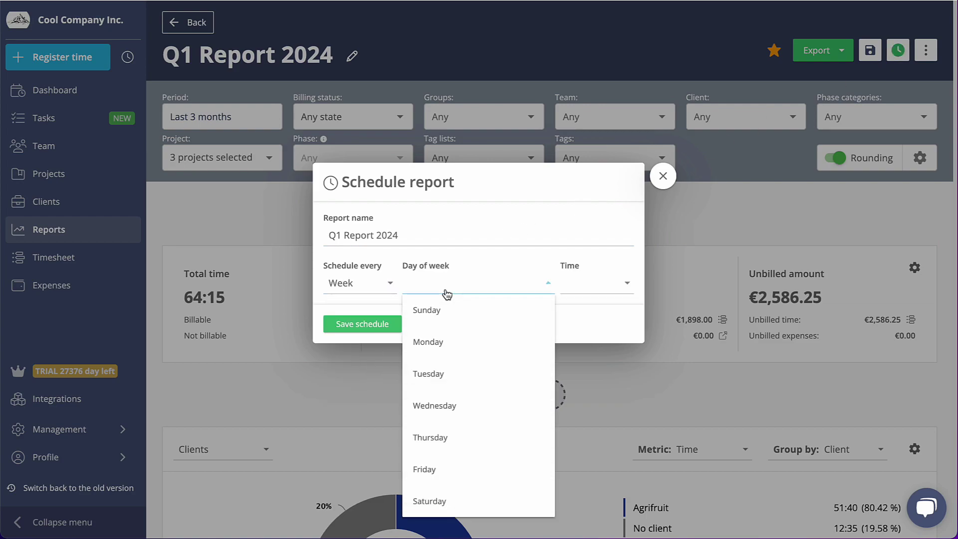
click(445, 339)
click(624, 286)
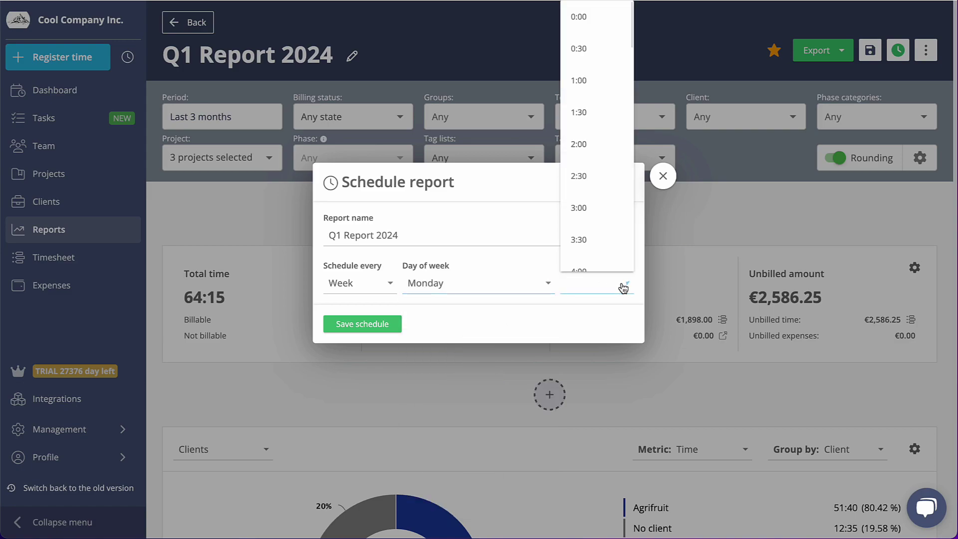
drag(630, 18, 632, 119)
scroll(628, 110, down, 2)
click(591, 110)
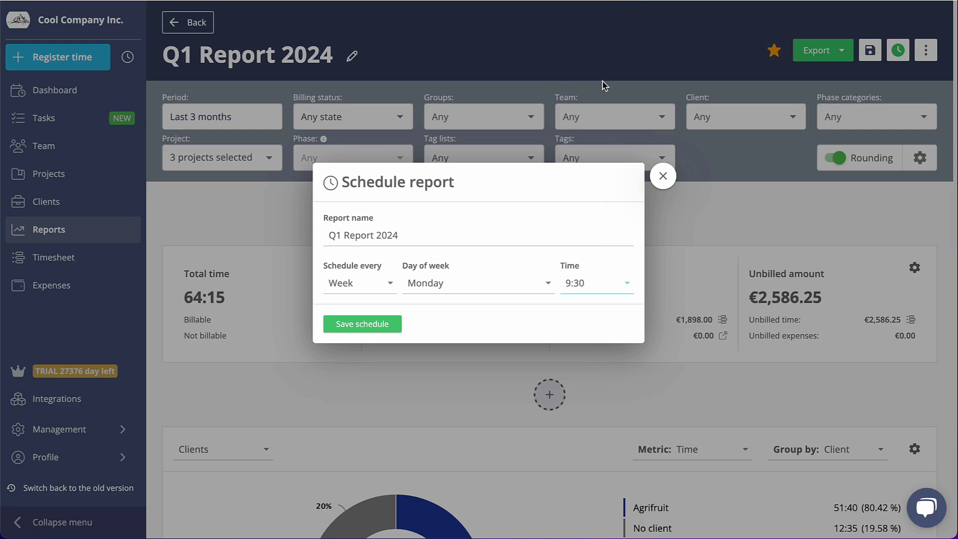
click(363, 324)
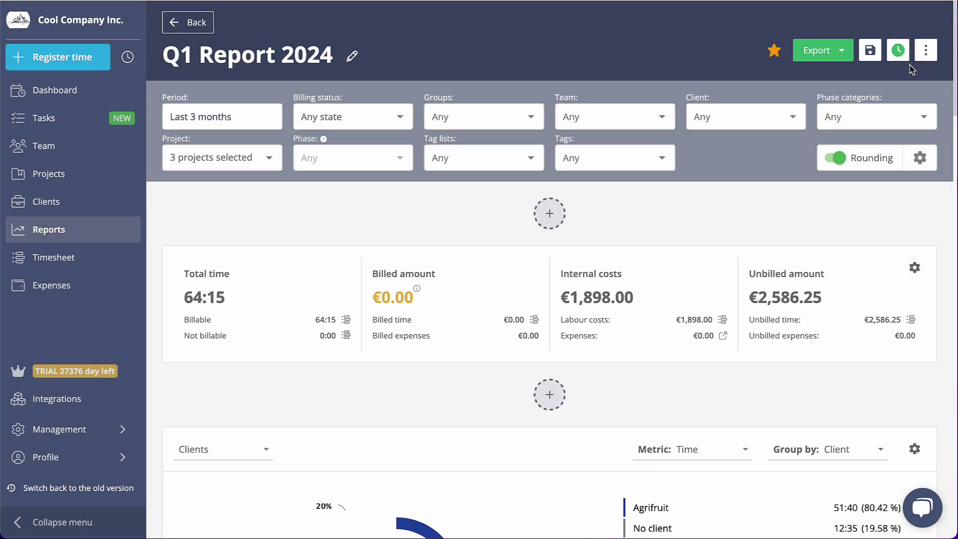
Export Q1 Report 2024 as a PDF file and open the download.
click(823, 50)
click(821, 74)
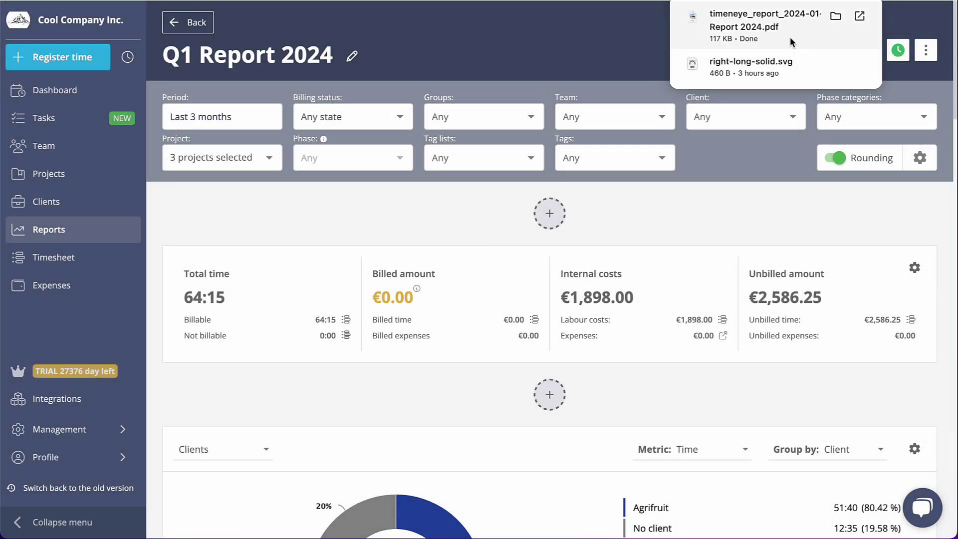
click(790, 26)
mouse_move(952, 85)
mouse_down()
mouse_move(946, 423)
mouse_move(951, 83)
mouse_up()
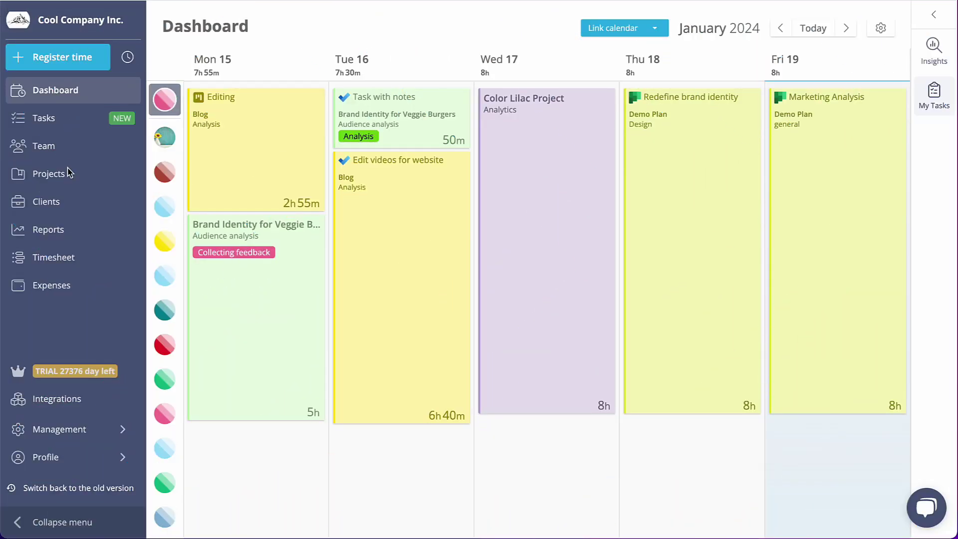
Open the An awesome website project from Projects and launch its report.
click(68, 175)
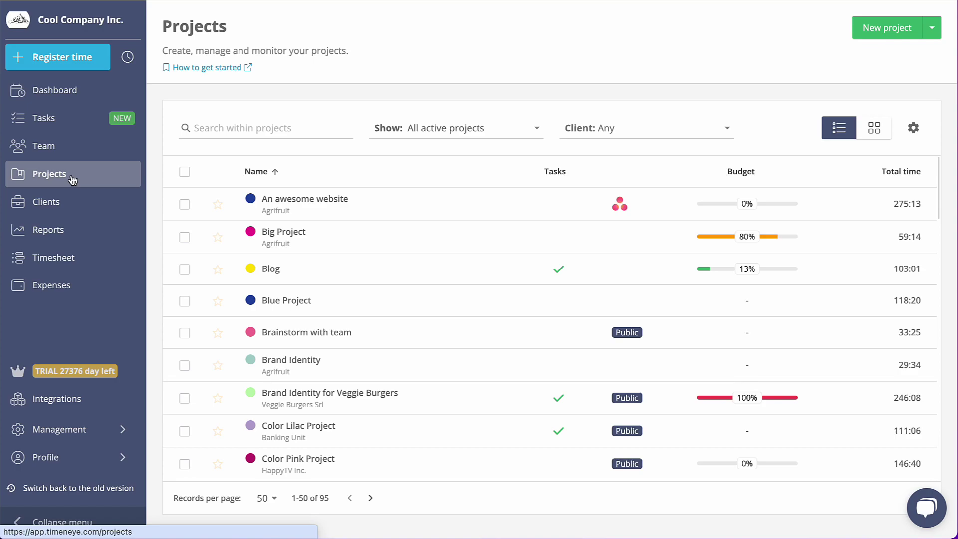
click(285, 218)
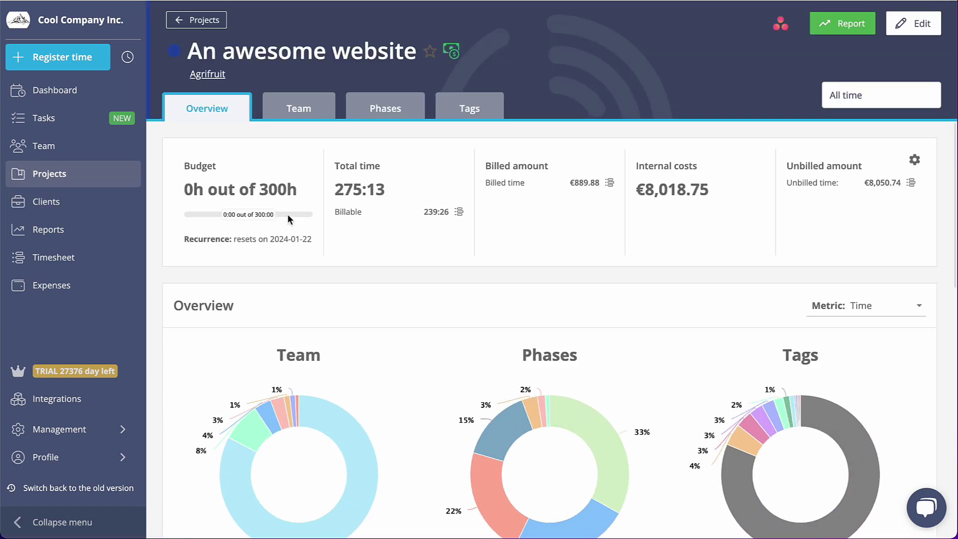
click(840, 25)
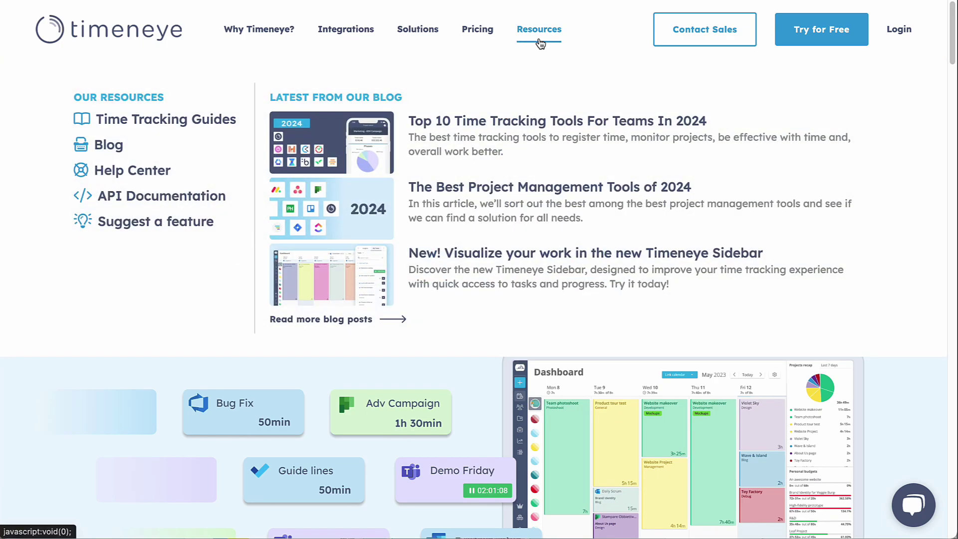
Open the Help Center from the Timeneye site's Resources menu.
click(133, 170)
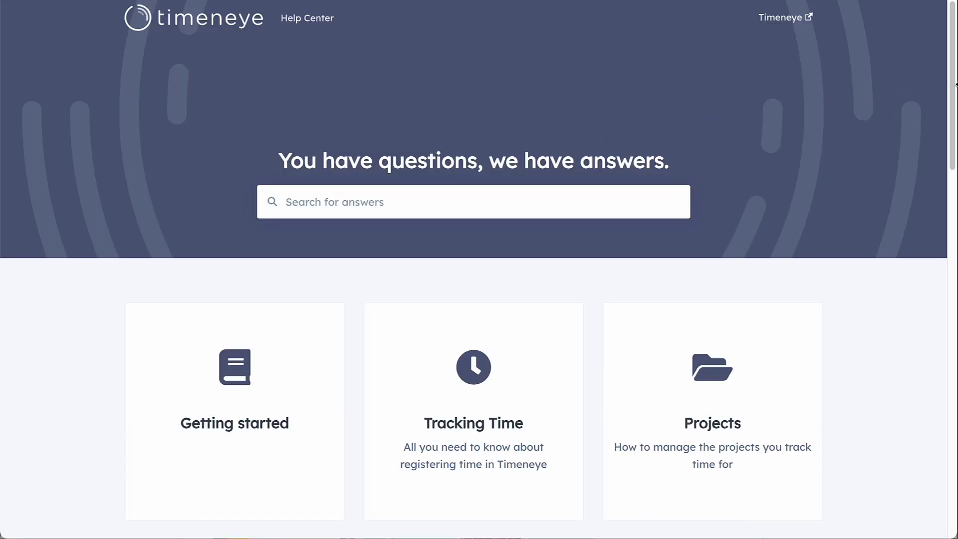